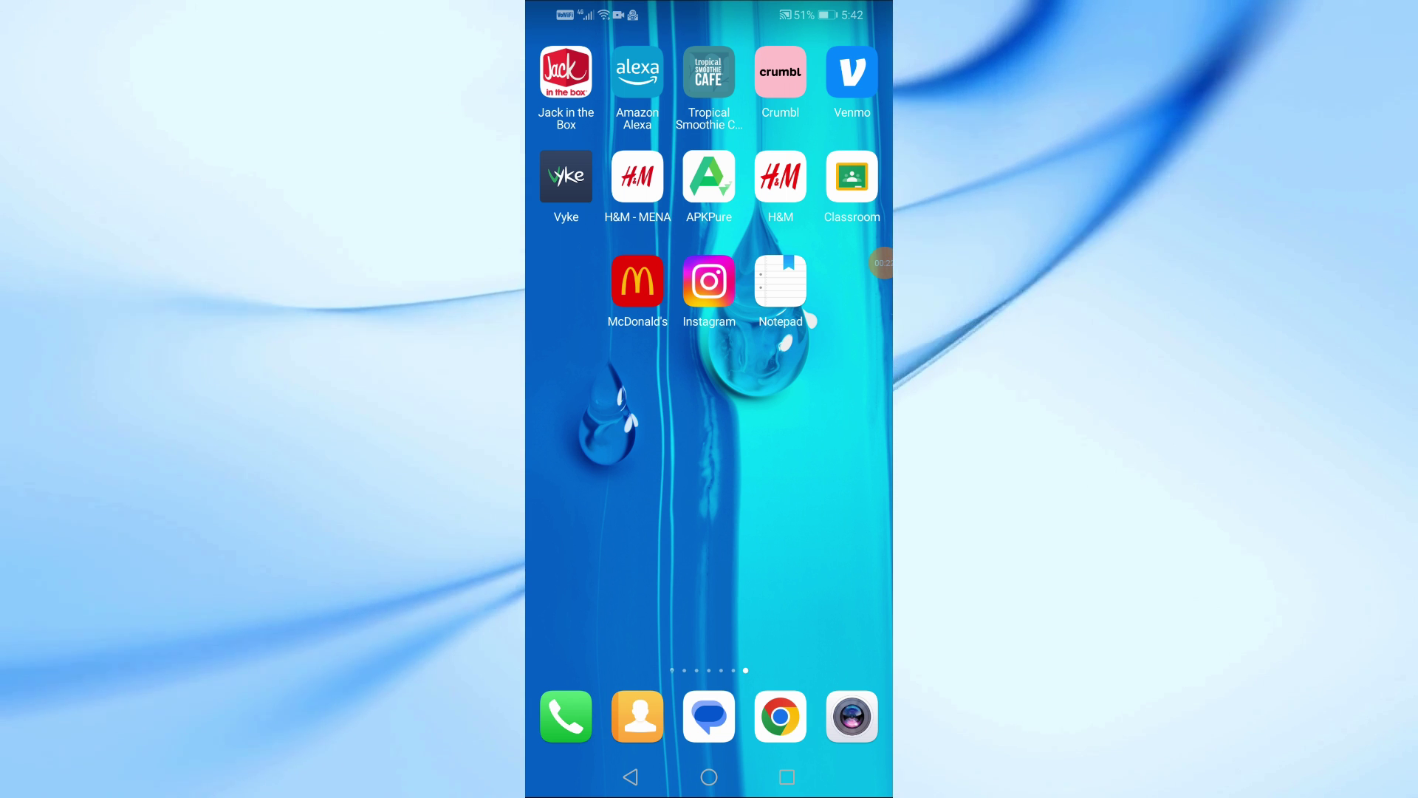
- Launch Google Classroom and open the Math 1/1 class card
left_click(852, 177)
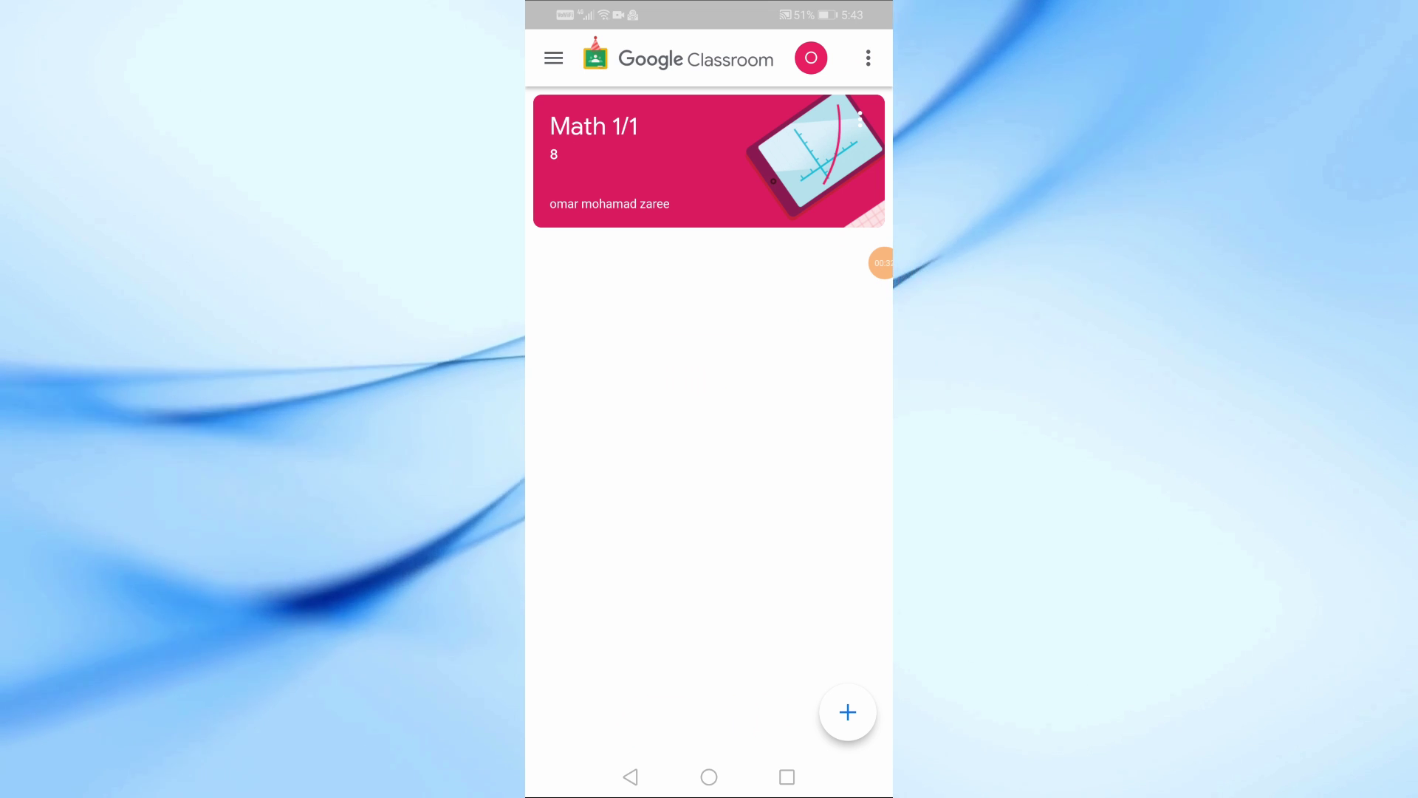
left_click(620, 161)
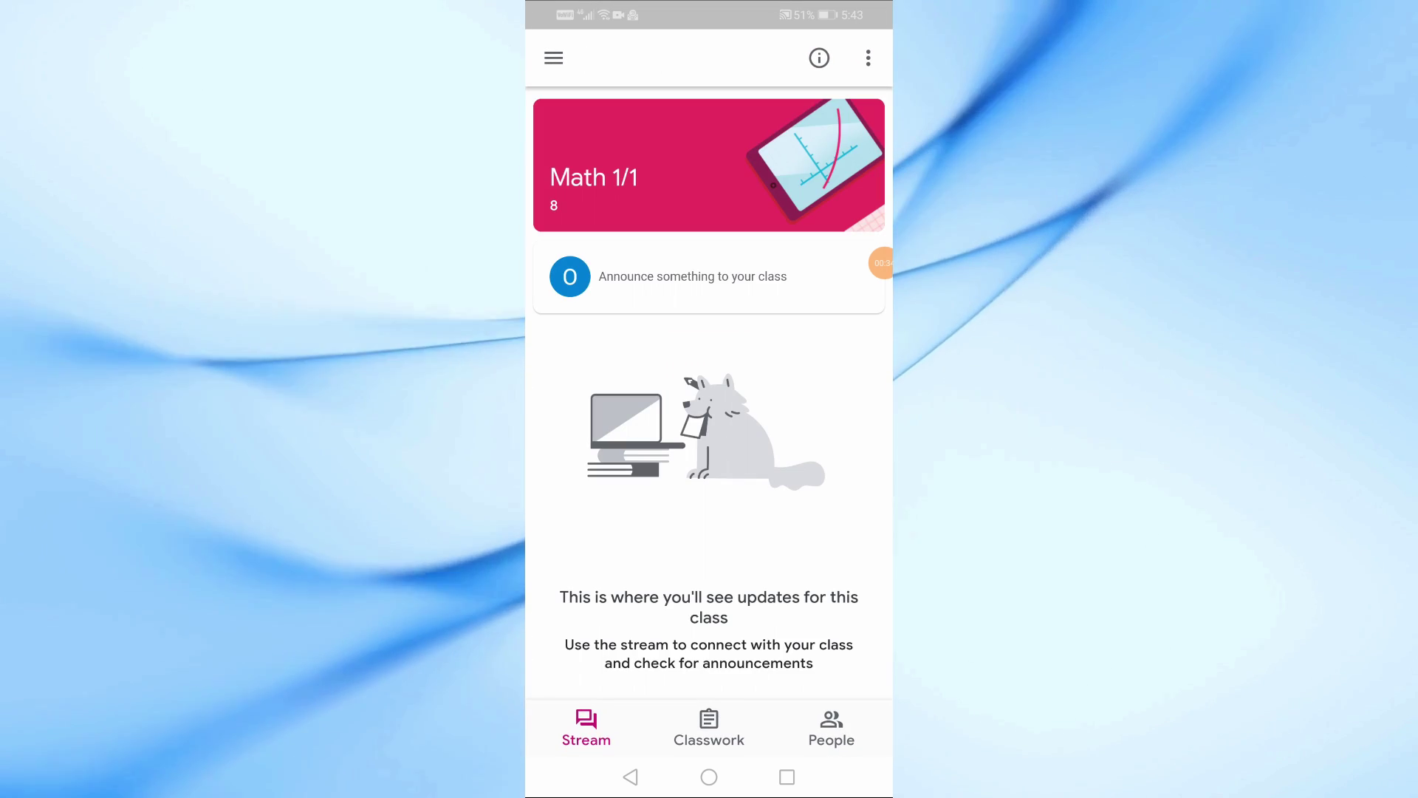
- Go back to the class list and show the Math 1/1 card's three-dot options
key("Escape")
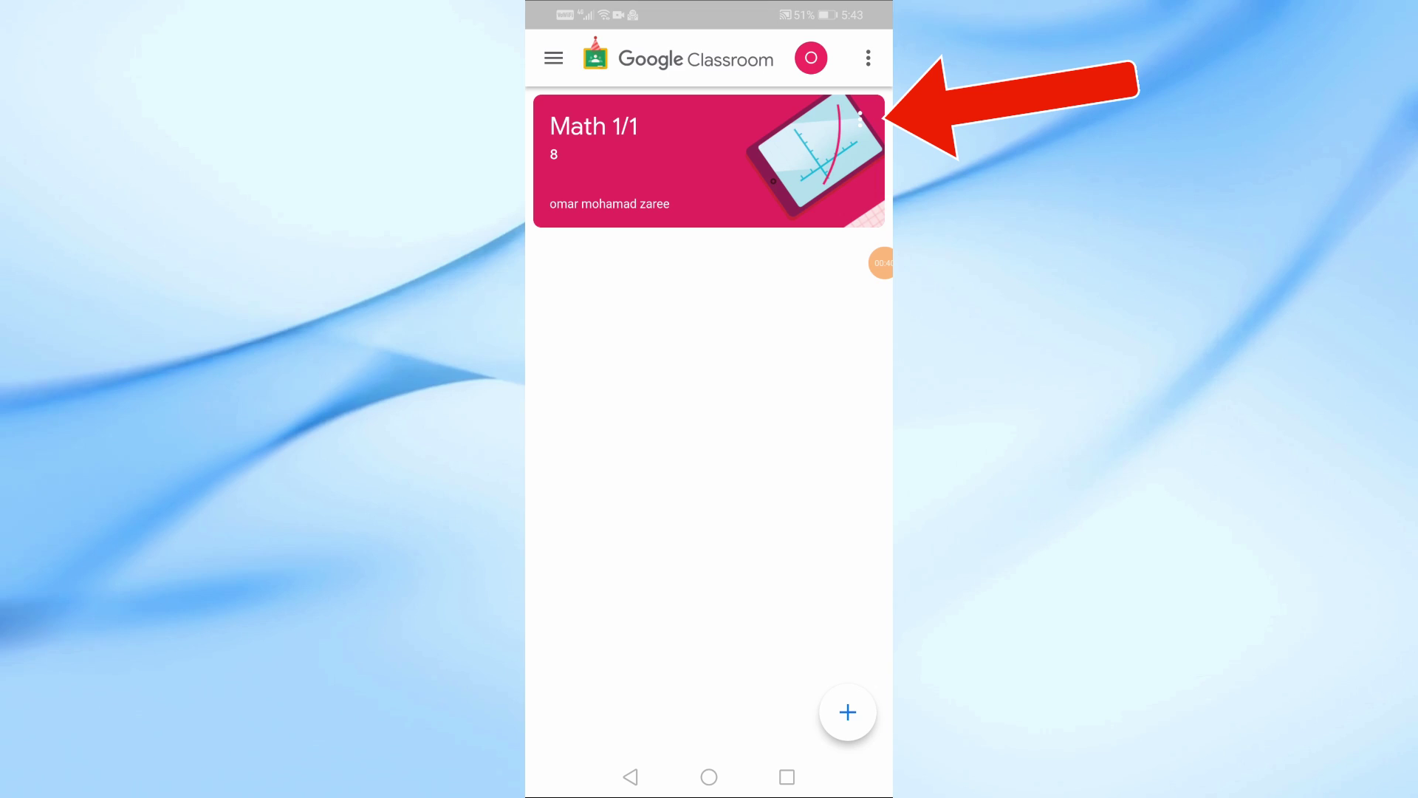
left_click(861, 111)
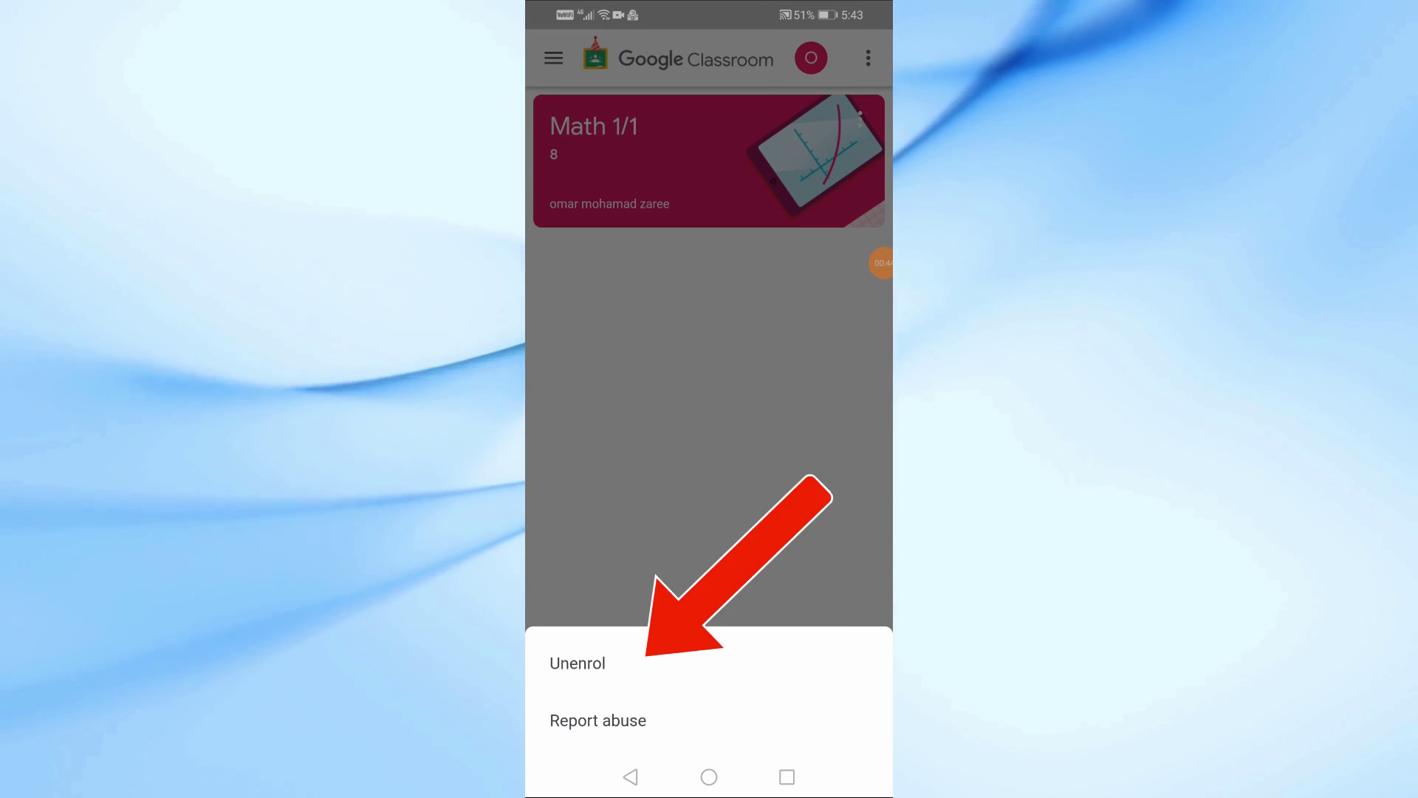
- Choose Unenrol for Math 1/1 and confirm it in the dialog
left_click(578, 663)
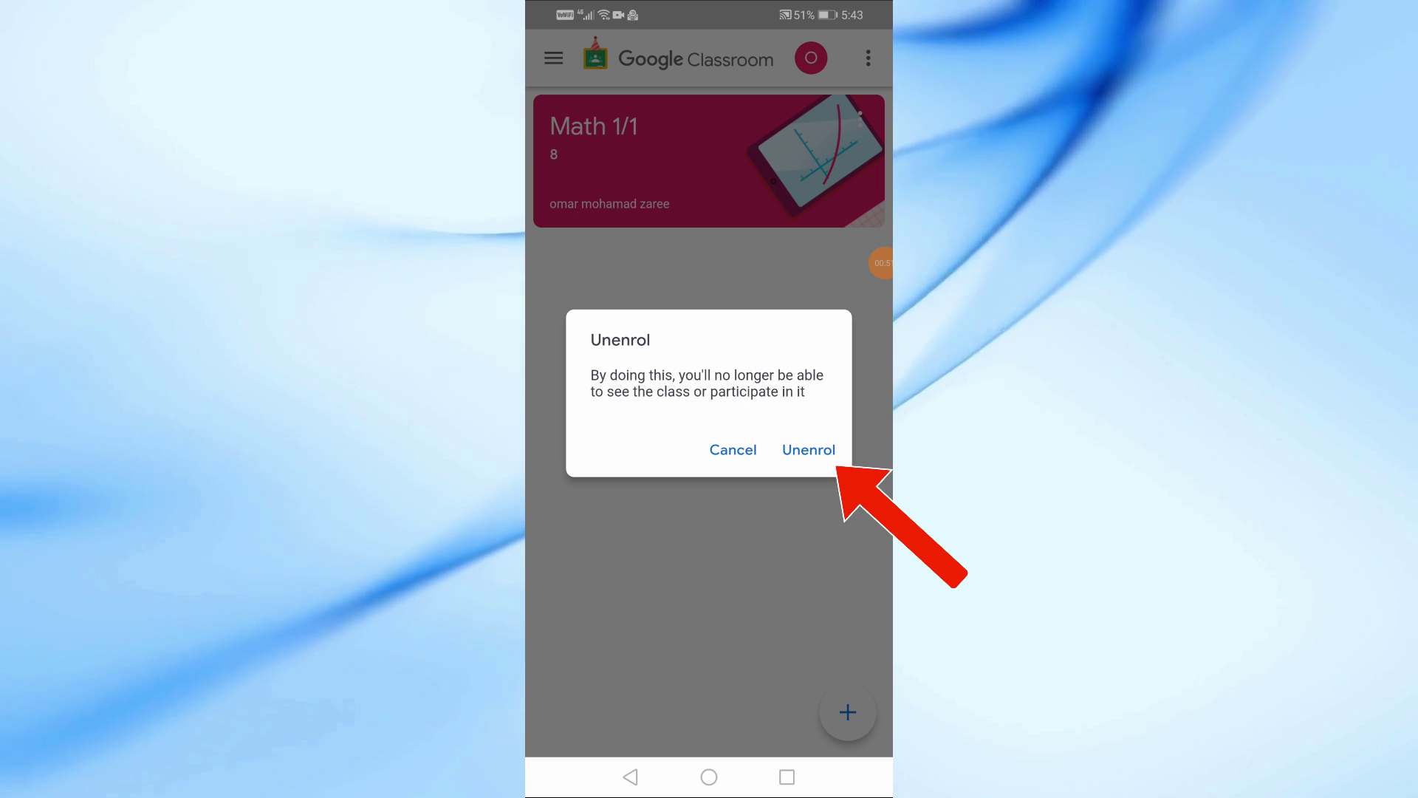
left_click(809, 450)
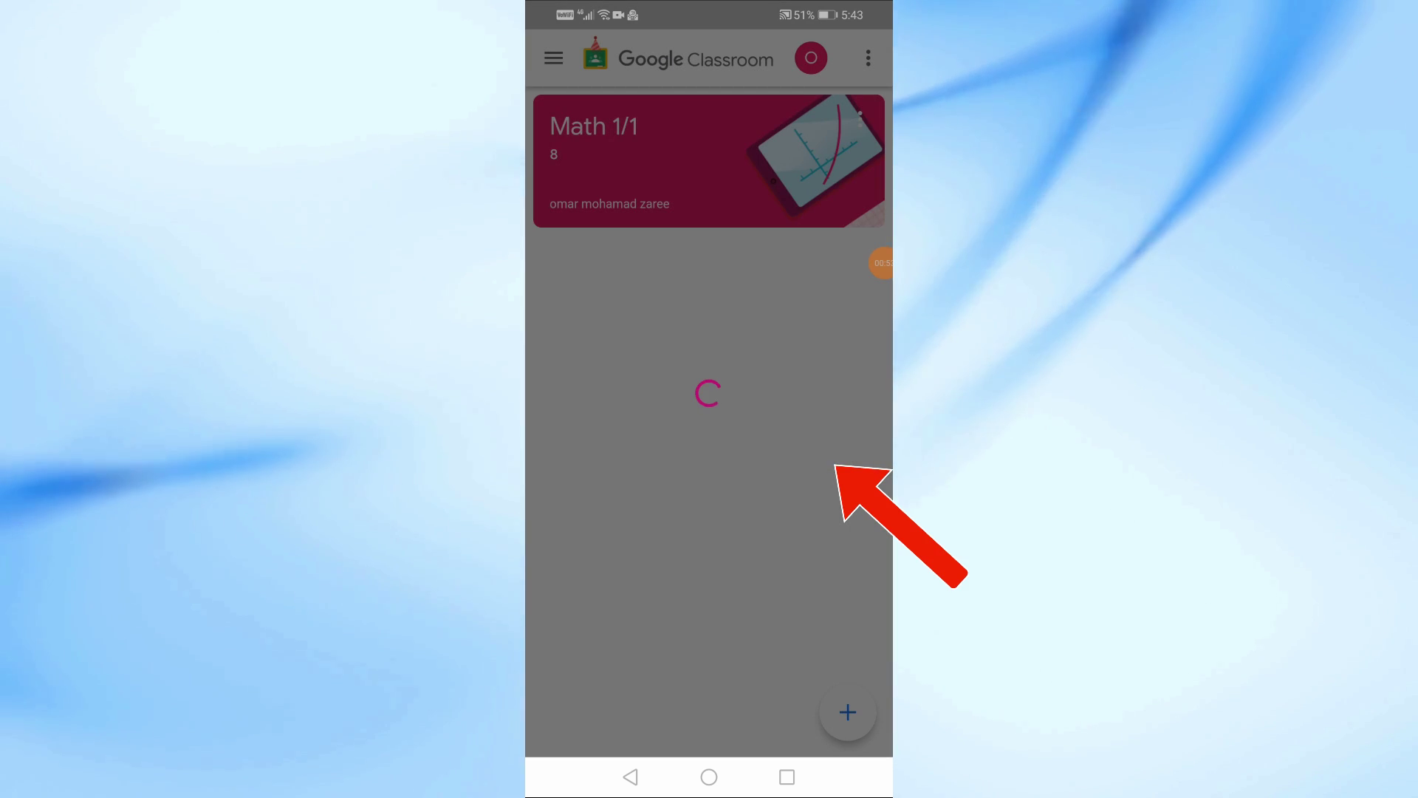